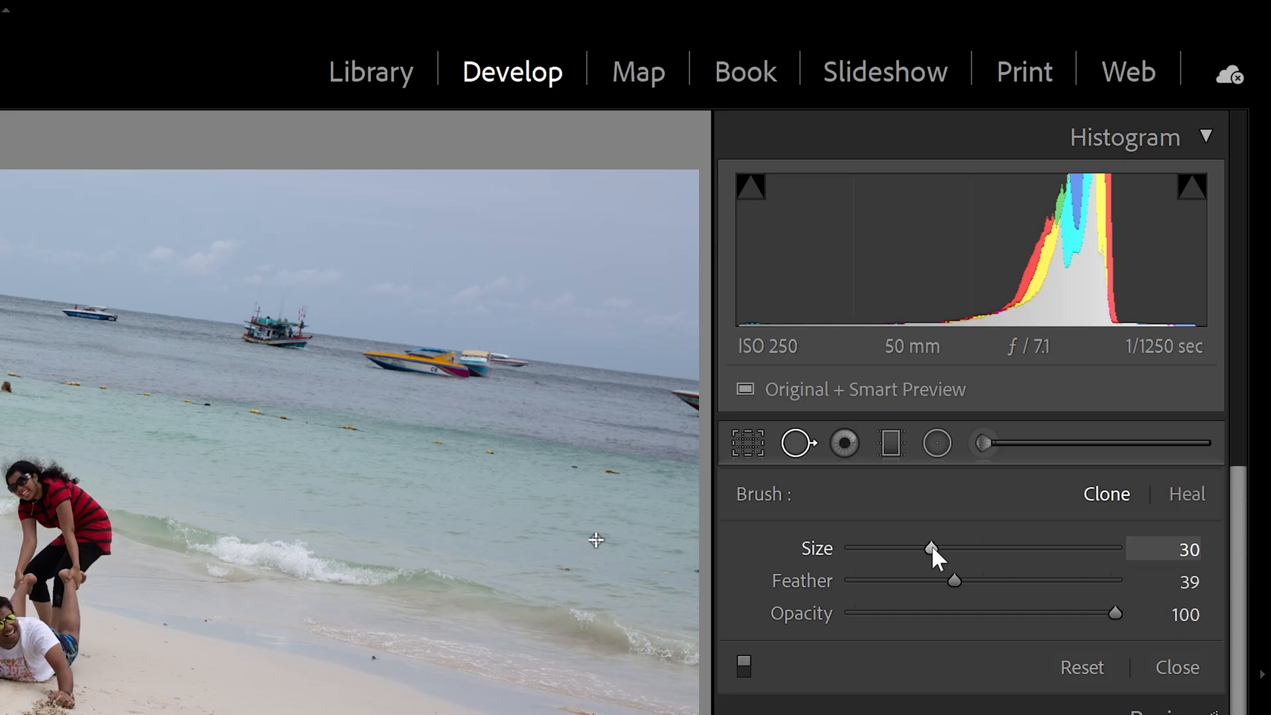
- Set the spot removal brush to Clone with size 83, feather 0 and opacity 100
mouse_move(931, 547)
mouse_down()
mouse_move(1081, 559)
mouse_move(1036, 556)
mouse_up()
drag(956, 580, 1041, 581)
drag(950, 585, 953, 585)
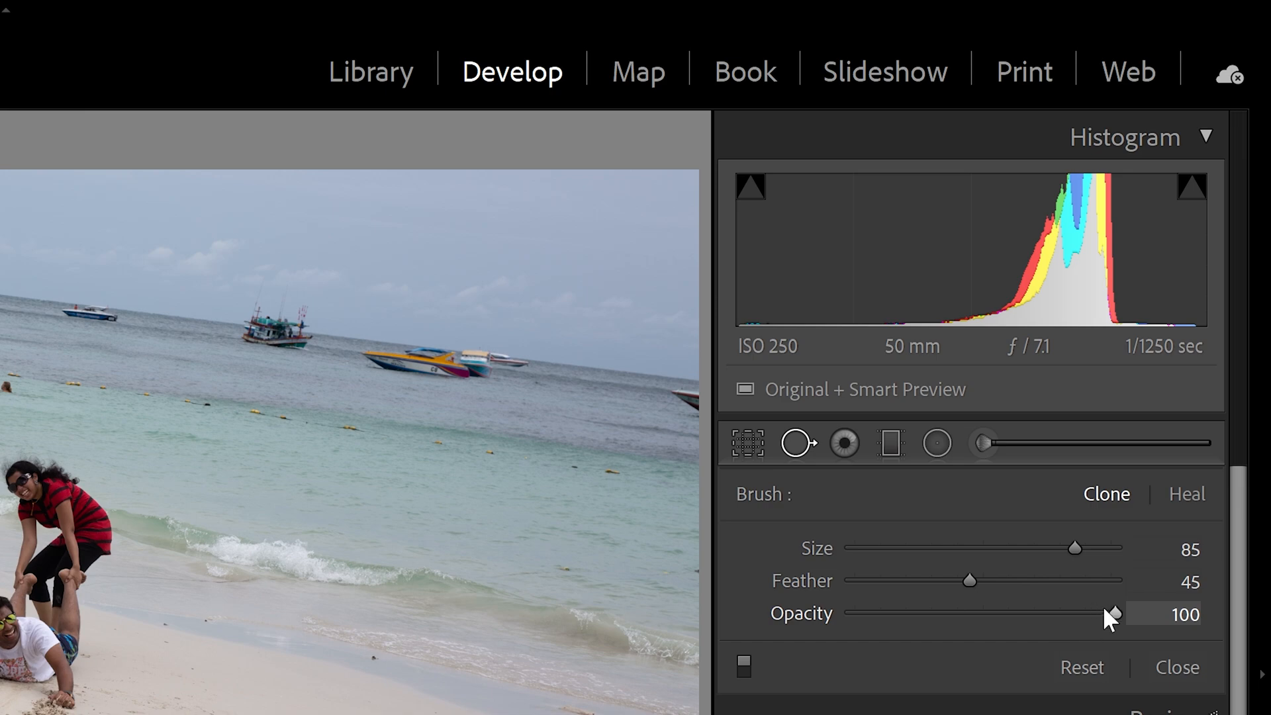
drag(1112, 612, 1077, 616)
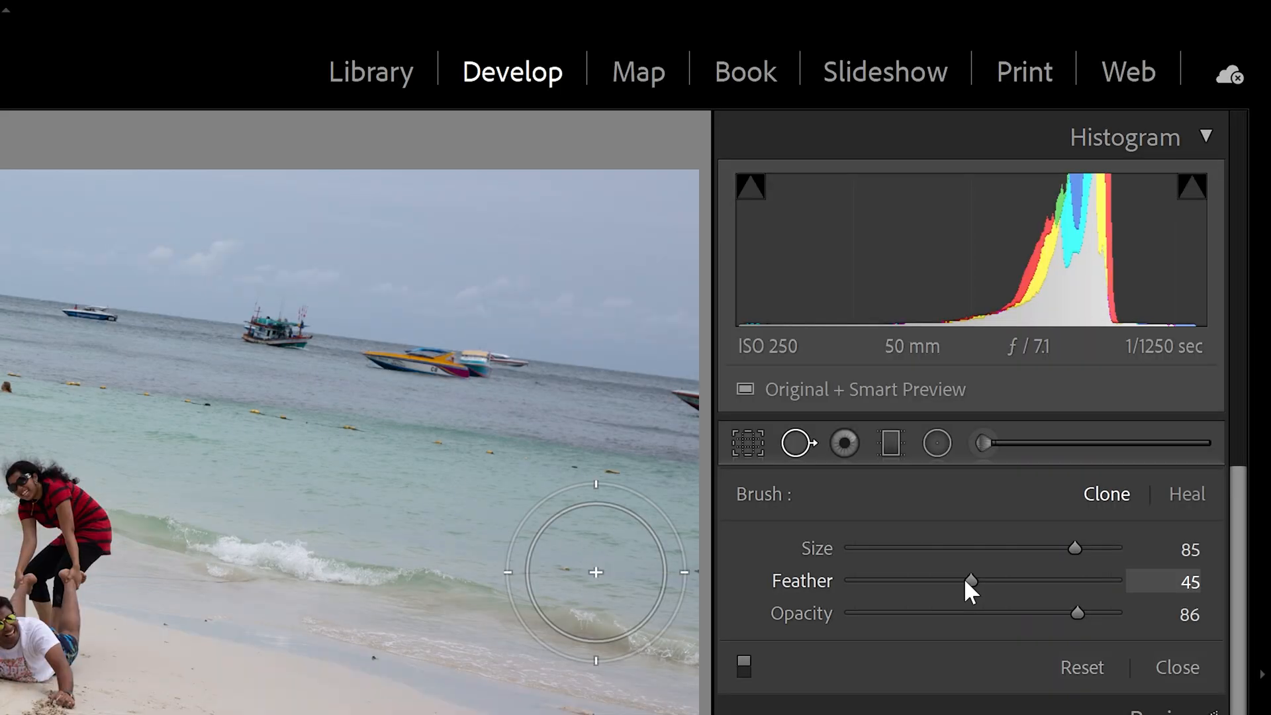
drag(963, 577, 794, 587)
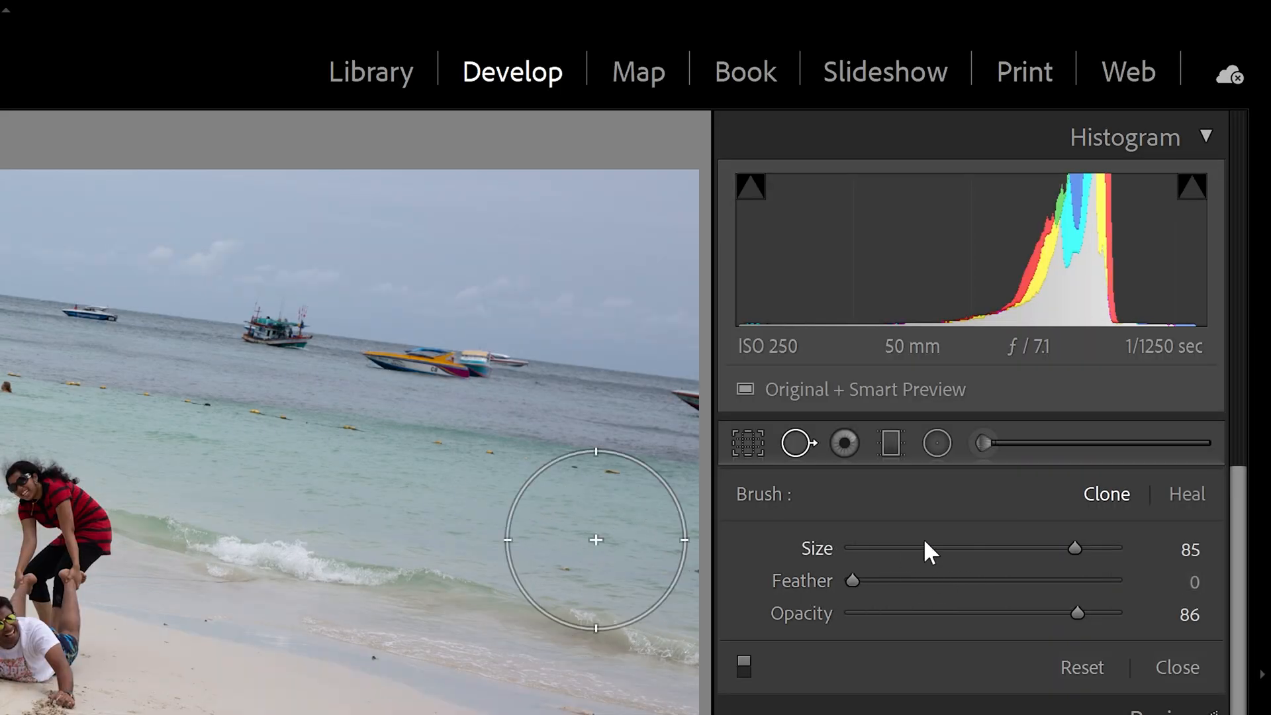
mouse_move(1075, 556)
mouse_down()
mouse_move(1031, 560)
mouse_move(1062, 568)
mouse_up()
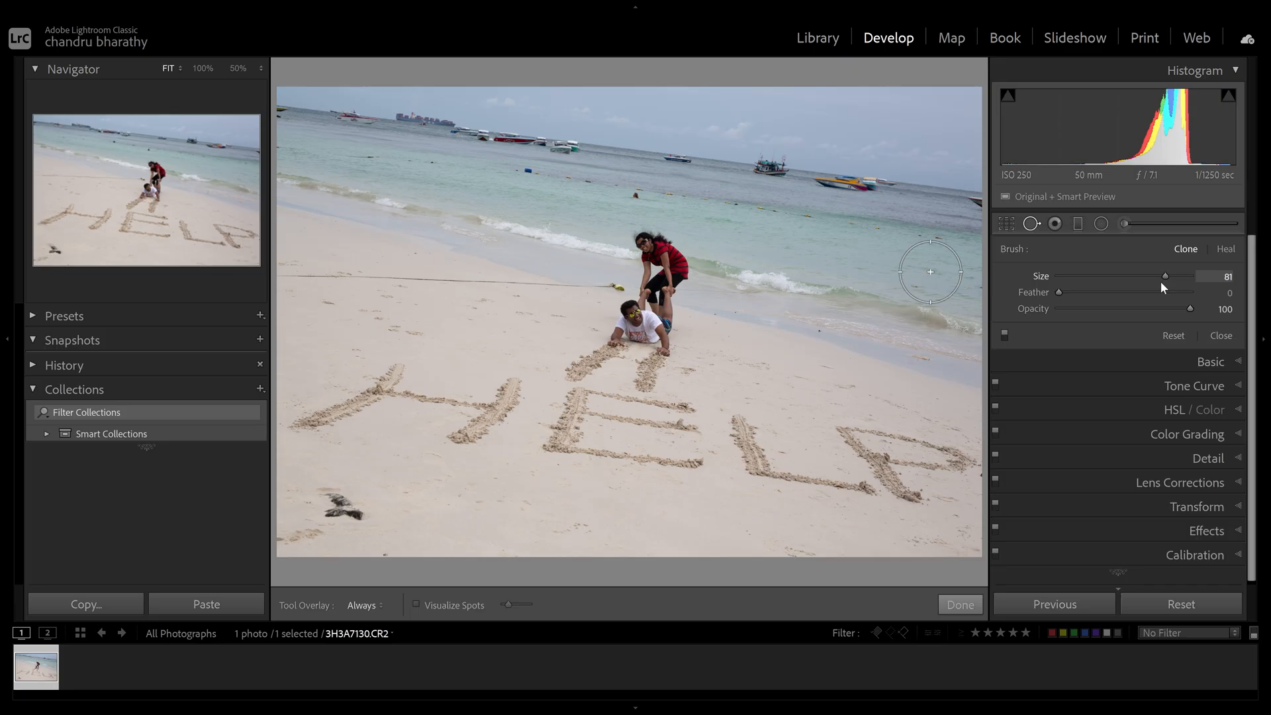
drag(1163, 286, 1166, 287)
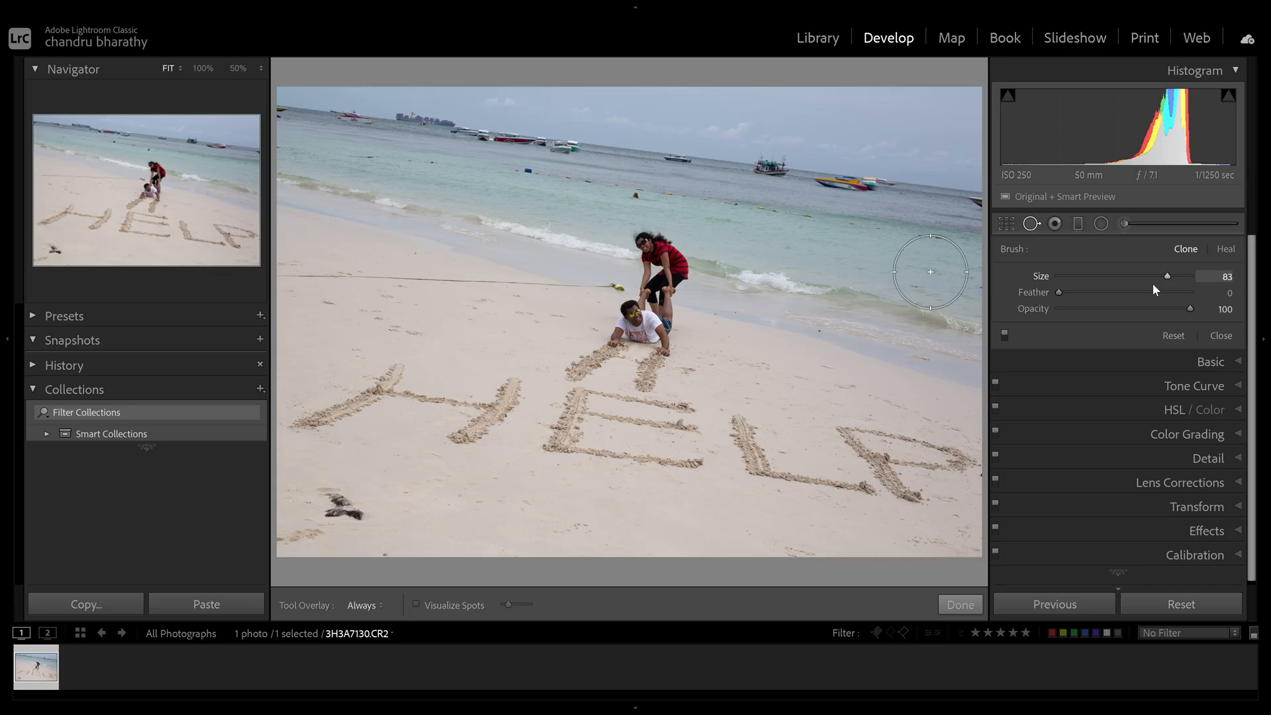
- Clone out the lying man with a single spot, trying higher feather and lower opacity on it
click(644, 326)
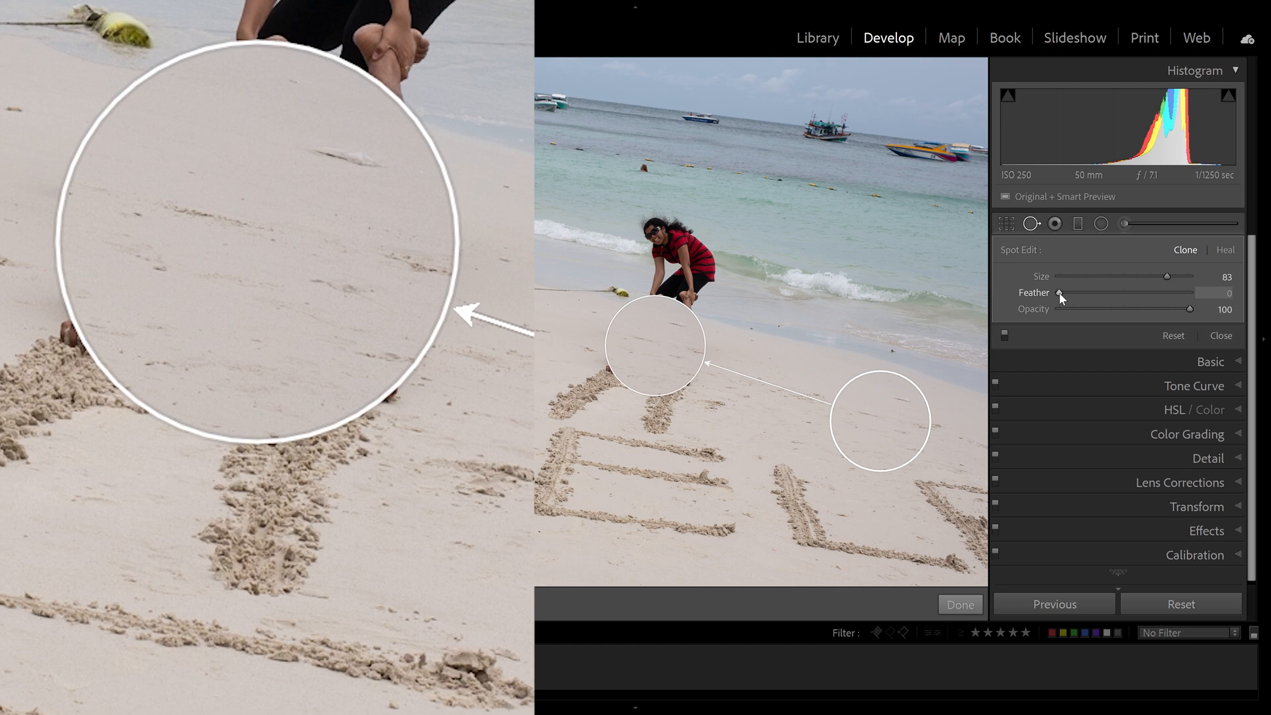
drag(1060, 294, 1176, 291)
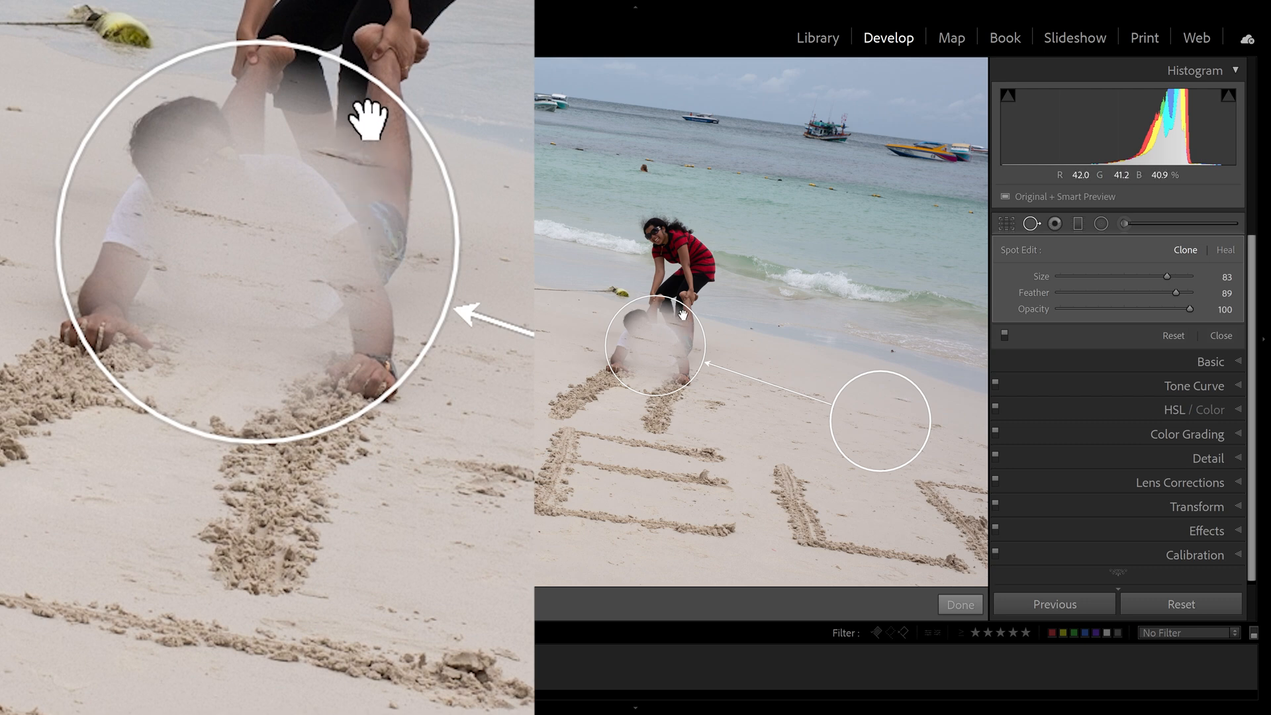
drag(1184, 292, 1045, 292)
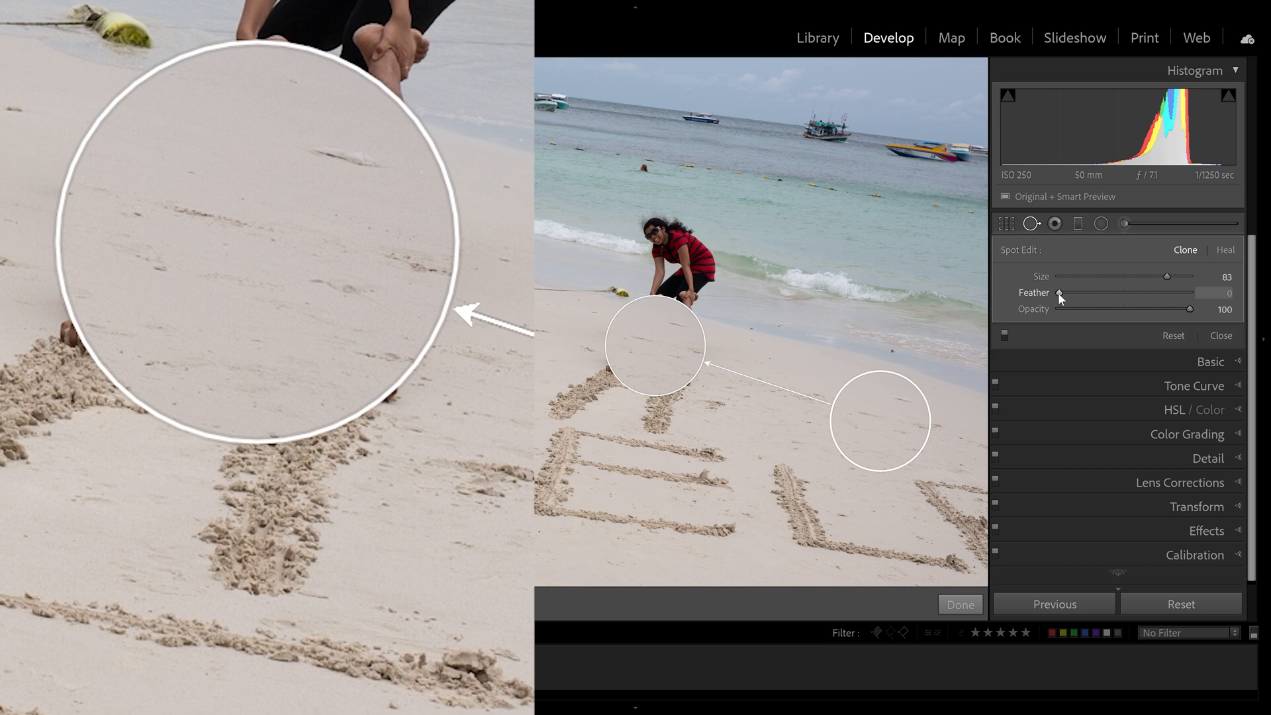
drag(1069, 292, 1141, 291)
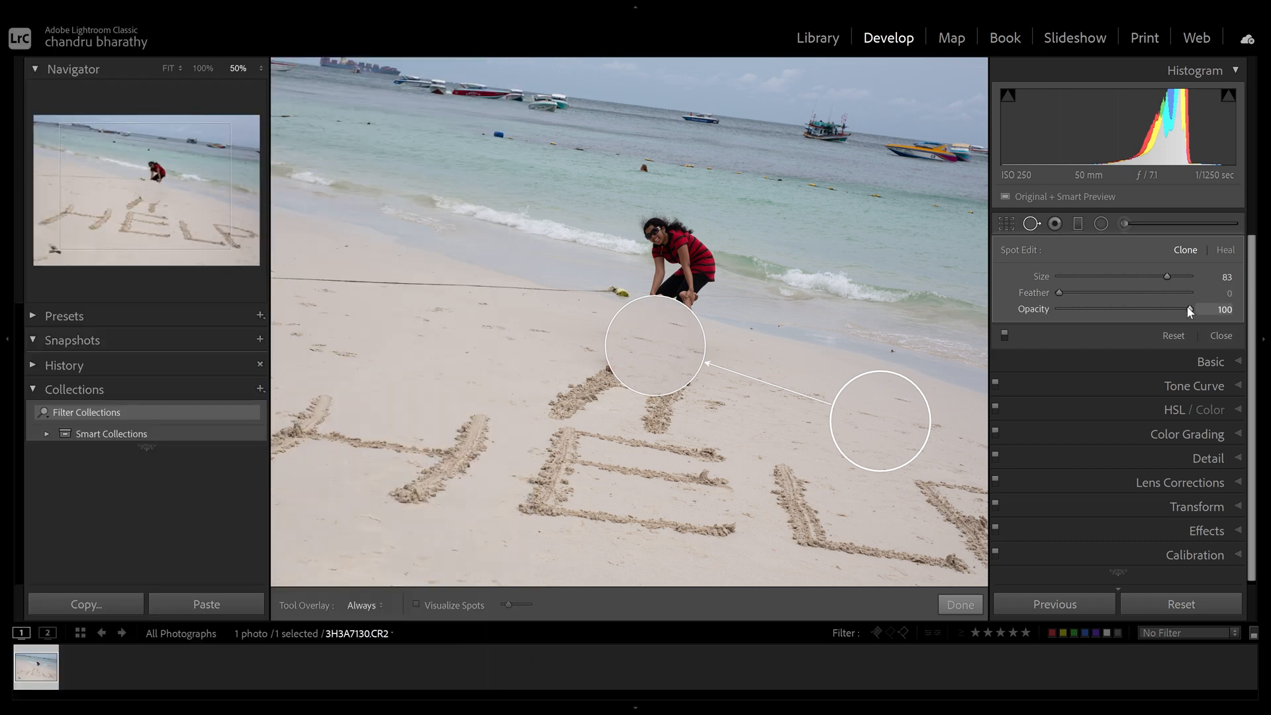
mouse_move(1187, 308)
mouse_down()
mouse_move(1103, 307)
mouse_move(1138, 311)
mouse_up()
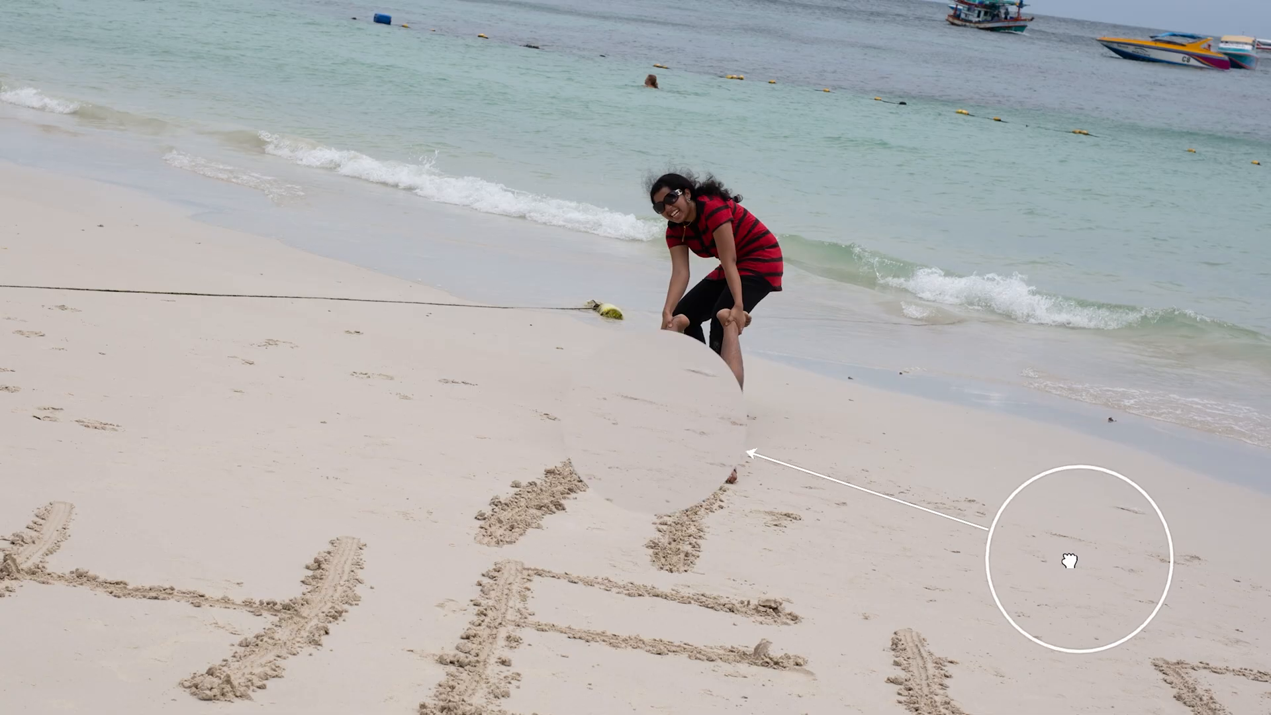
- Reposition the spot's source and target circles, moving the spot up into the water
mouse_move(877, 421)
mouse_down()
mouse_move(885, 405)
mouse_move(879, 415)
mouse_up()
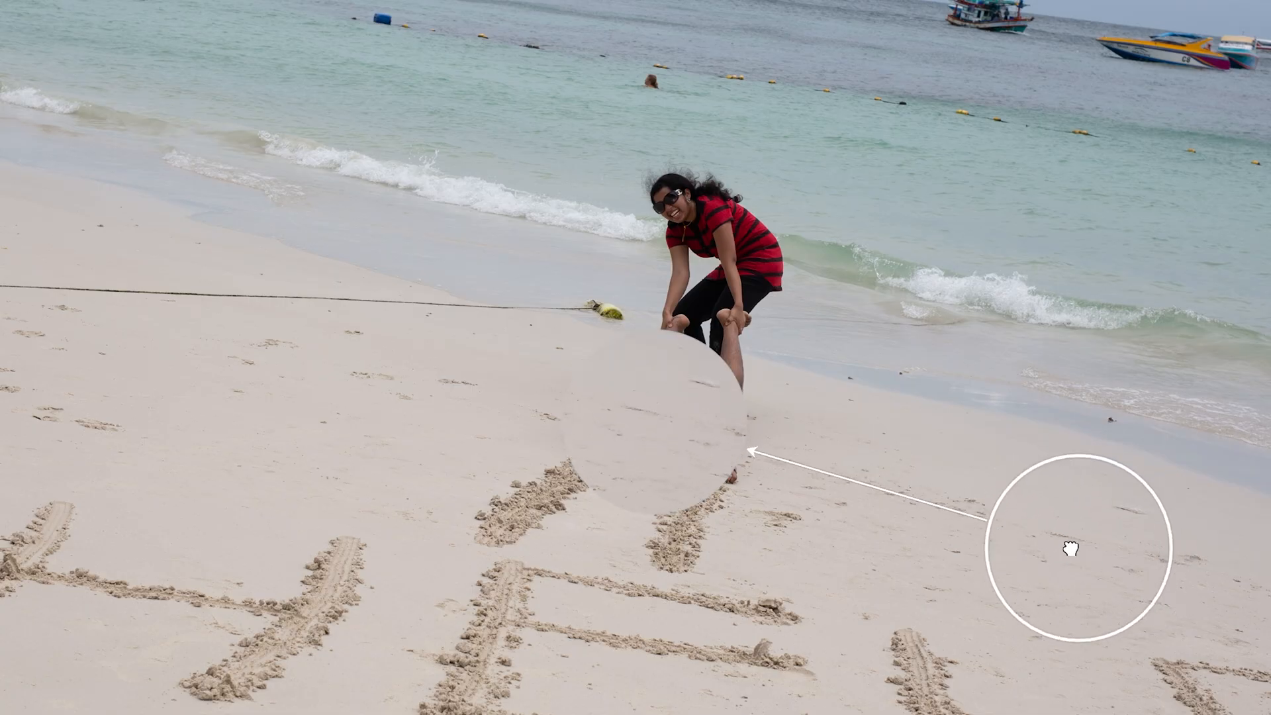
mouse_move(657, 417)
mouse_down()
mouse_move(652, 392)
mouse_move(670, 405)
mouse_up()
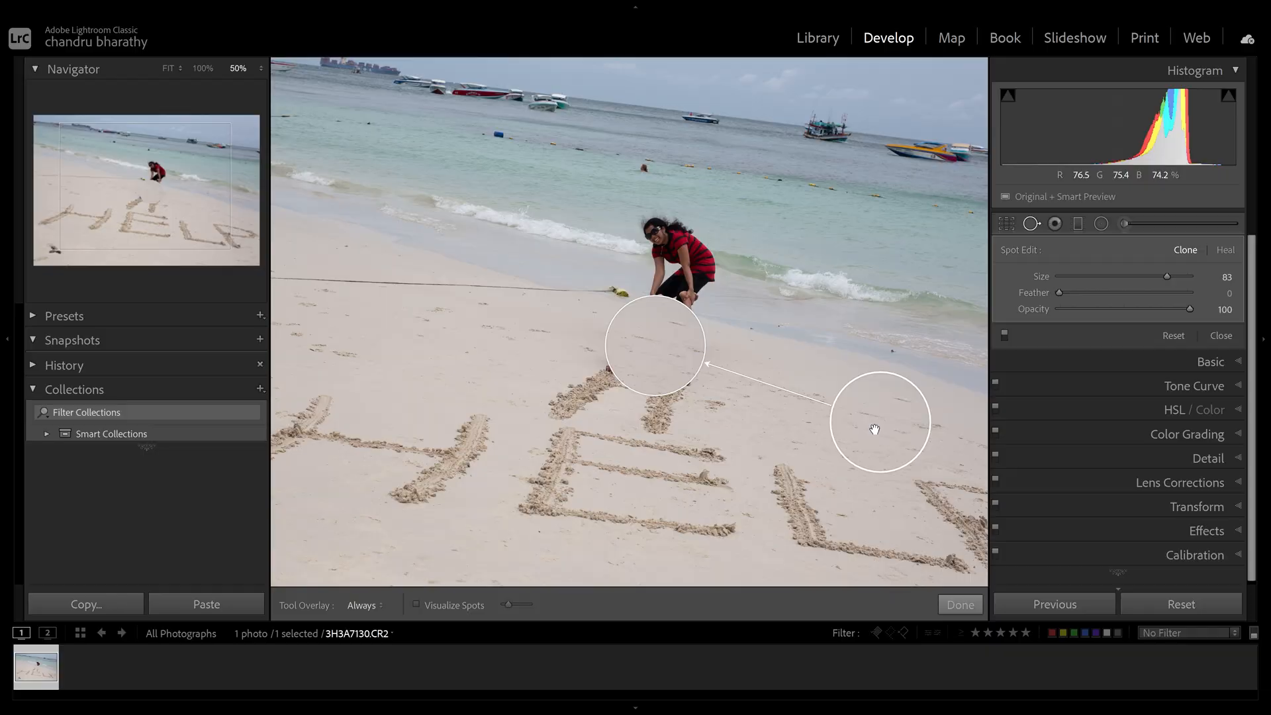
mouse_move(880, 422)
mouse_down()
mouse_move(882, 401)
mouse_move(878, 426)
mouse_up()
mouse_move(658, 340)
mouse_down()
mouse_move(669, 315)
mouse_move(645, 345)
mouse_up()
drag(900, 418, 875, 422)
drag(655, 344, 654, 342)
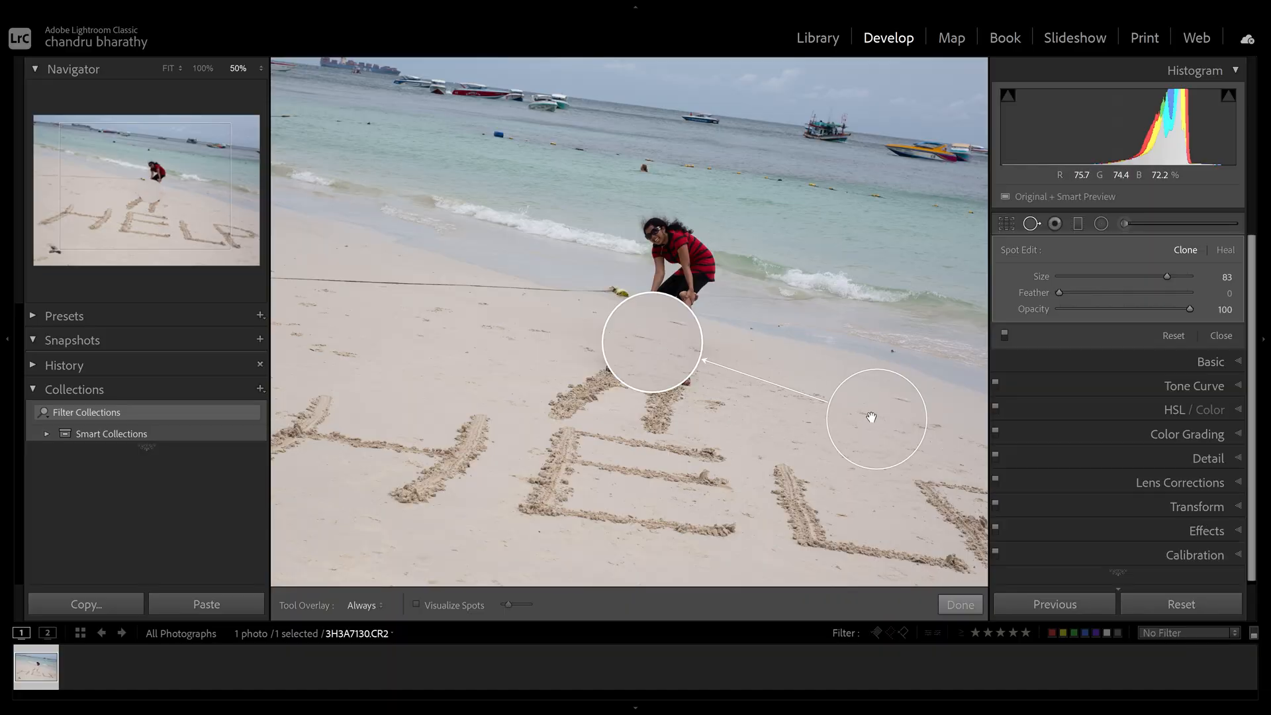
drag(871, 417, 868, 417)
mouse_move(655, 344)
mouse_down()
mouse_move(658, 288)
mouse_move(803, 207)
mouse_move(855, 216)
mouse_up()
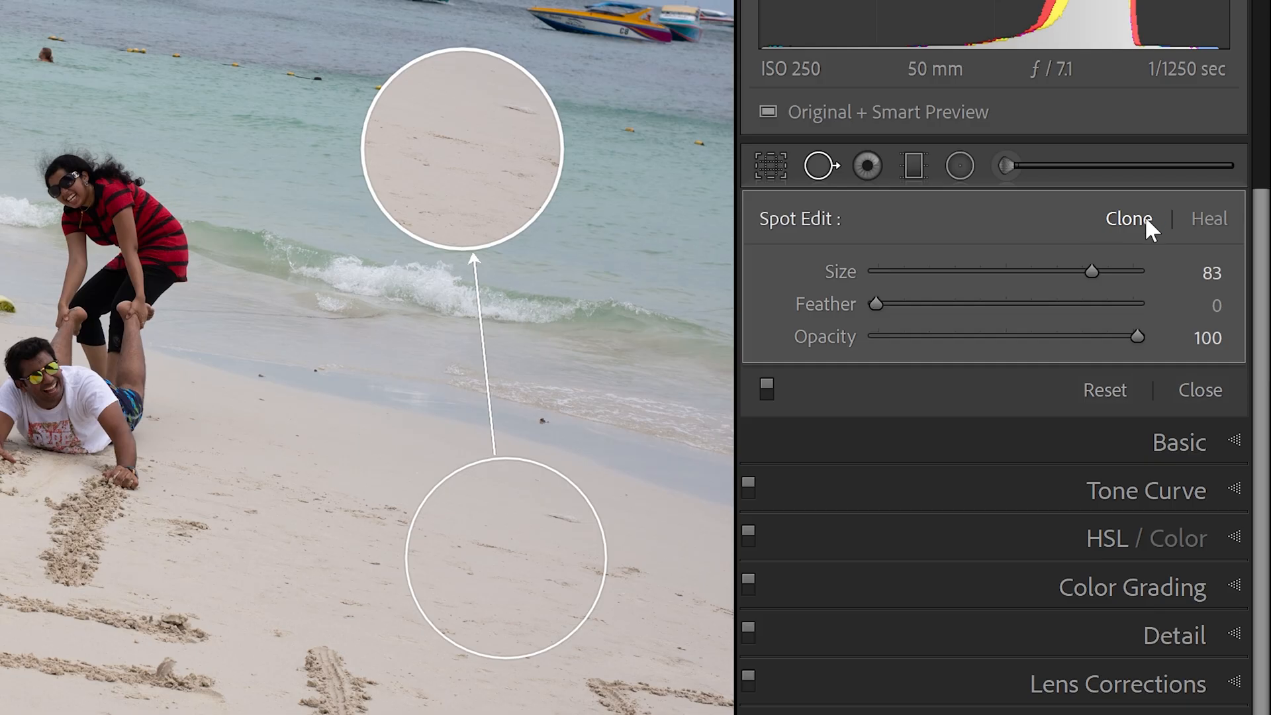
- Switch the spot to Heal, move it, then delete the spot and close the tool
click(1205, 221)
drag(460, 173, 442, 191)
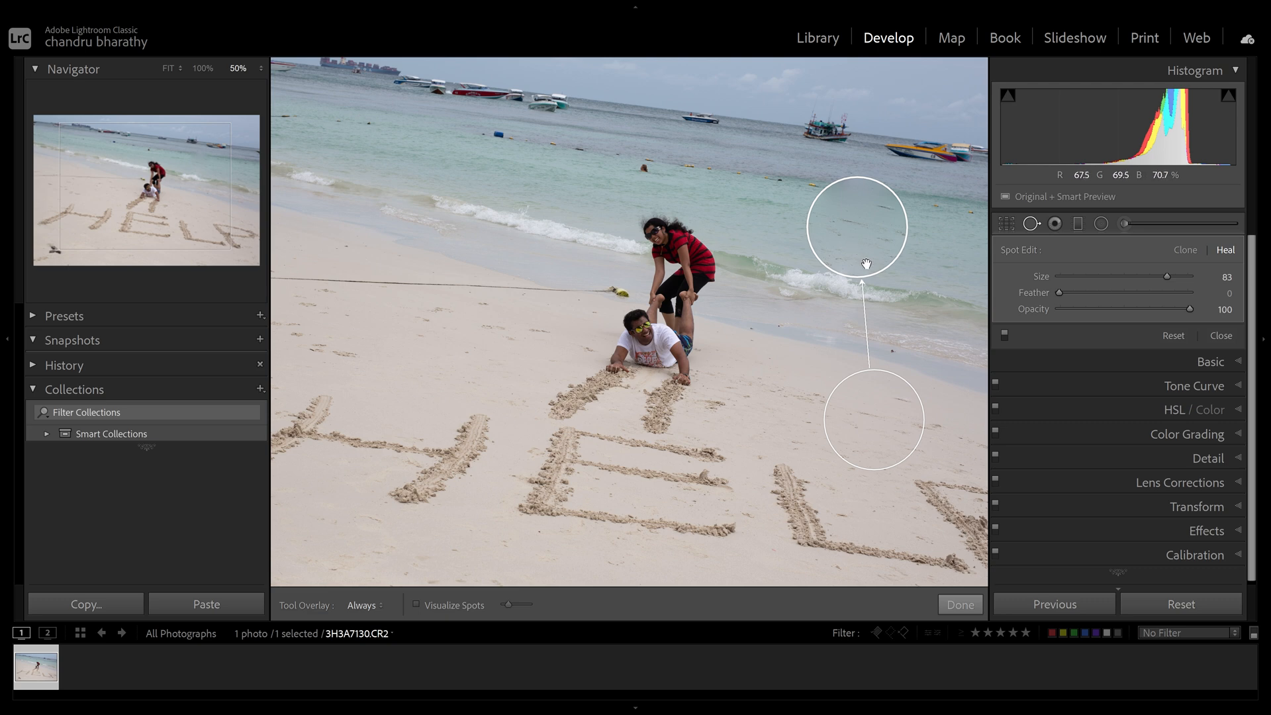
key(Delete)
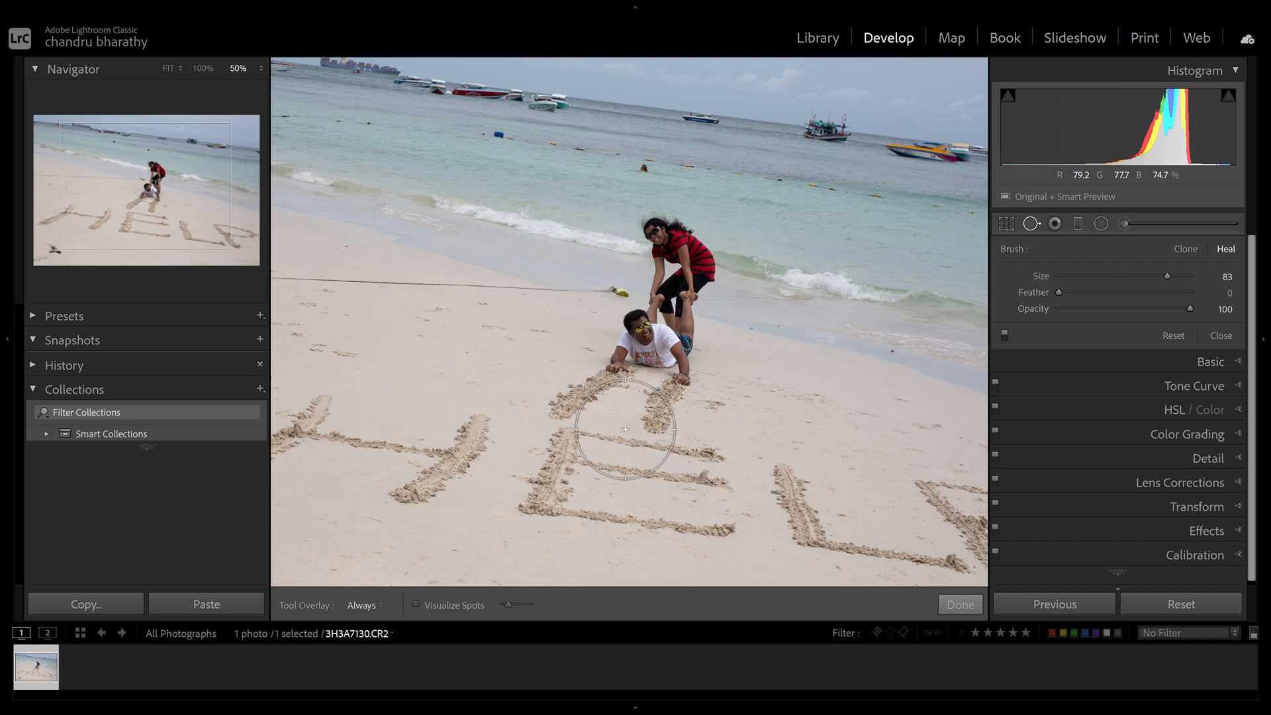
click(961, 604)
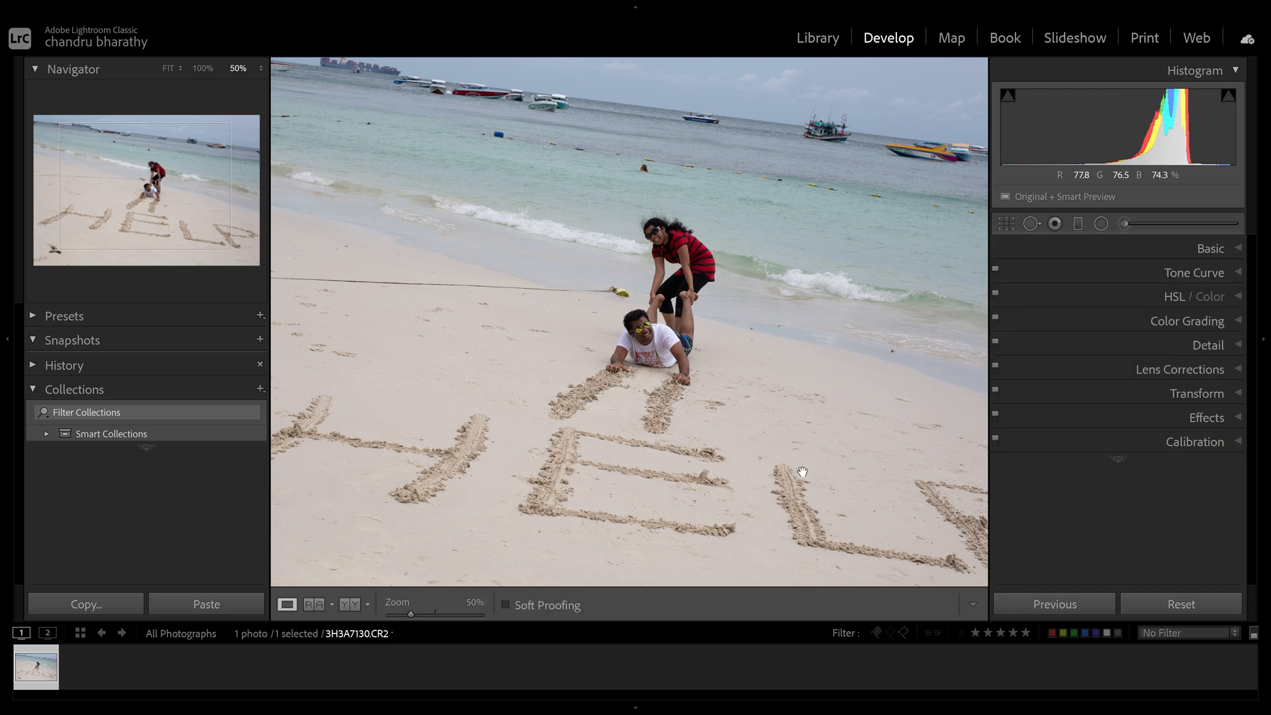
- Fit the photo to the view, reopen spot removal, and examine the image with Visualize Spots and its threshold
click(168, 69)
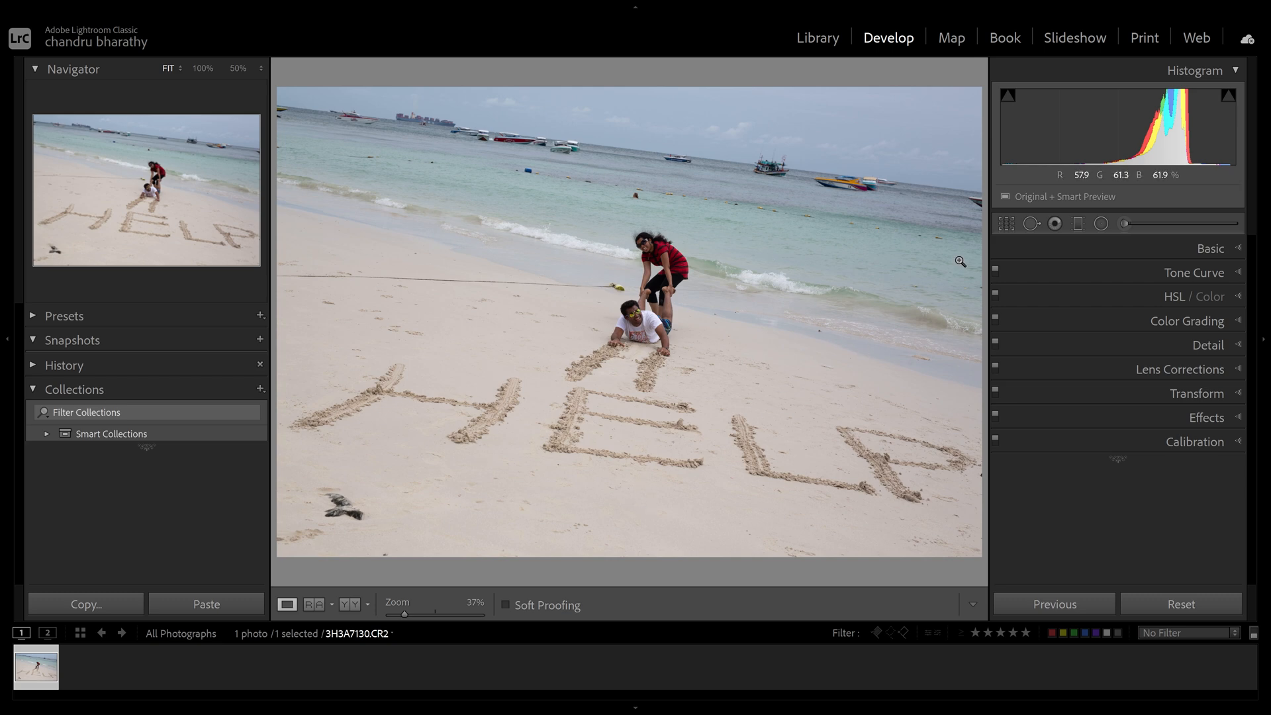
click(1033, 224)
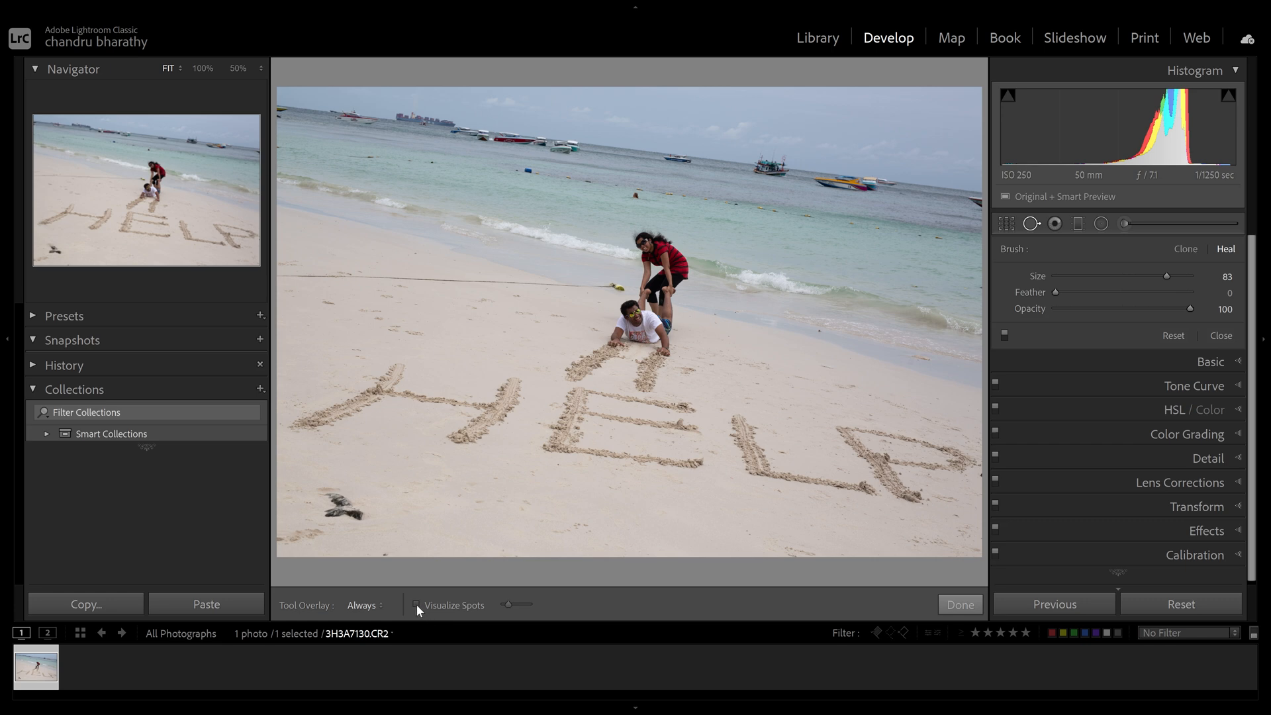
click(416, 604)
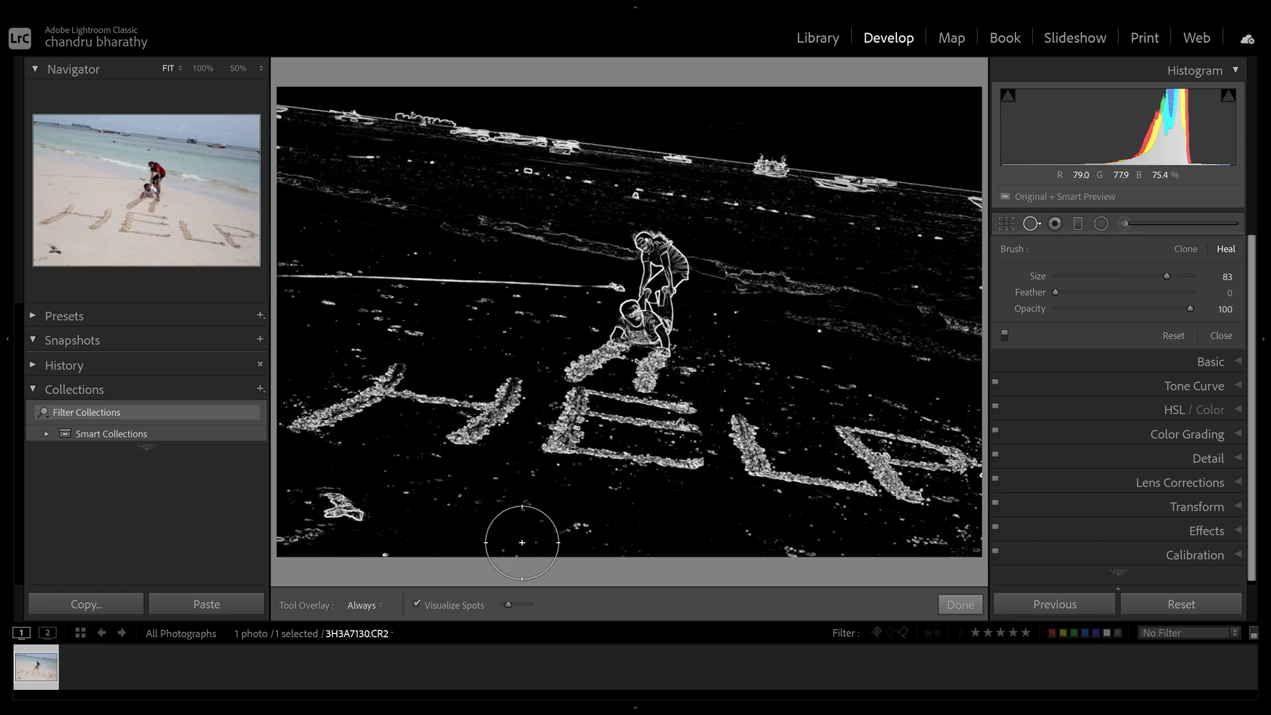
drag(508, 604, 515, 606)
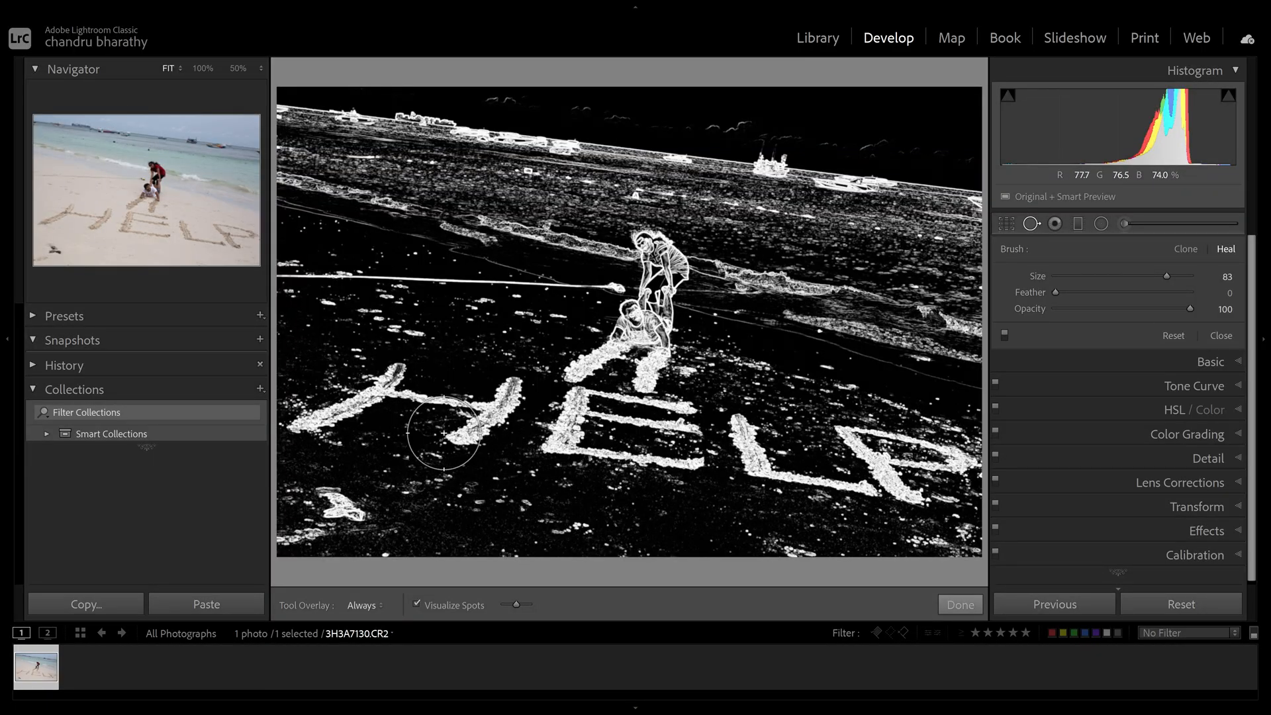
mouse_move(516, 604)
mouse_down()
mouse_move(517, 615)
mouse_move(499, 613)
mouse_move(523, 616)
mouse_move(510, 614)
mouse_up()
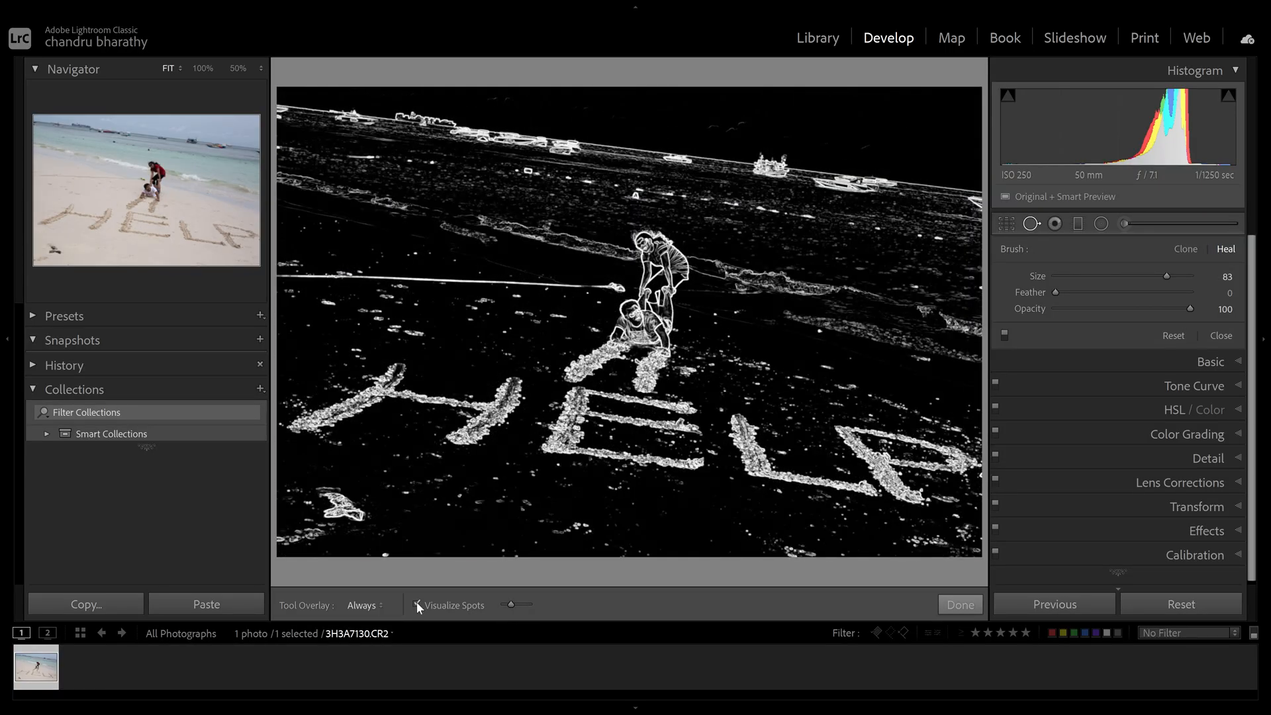
click(417, 602)
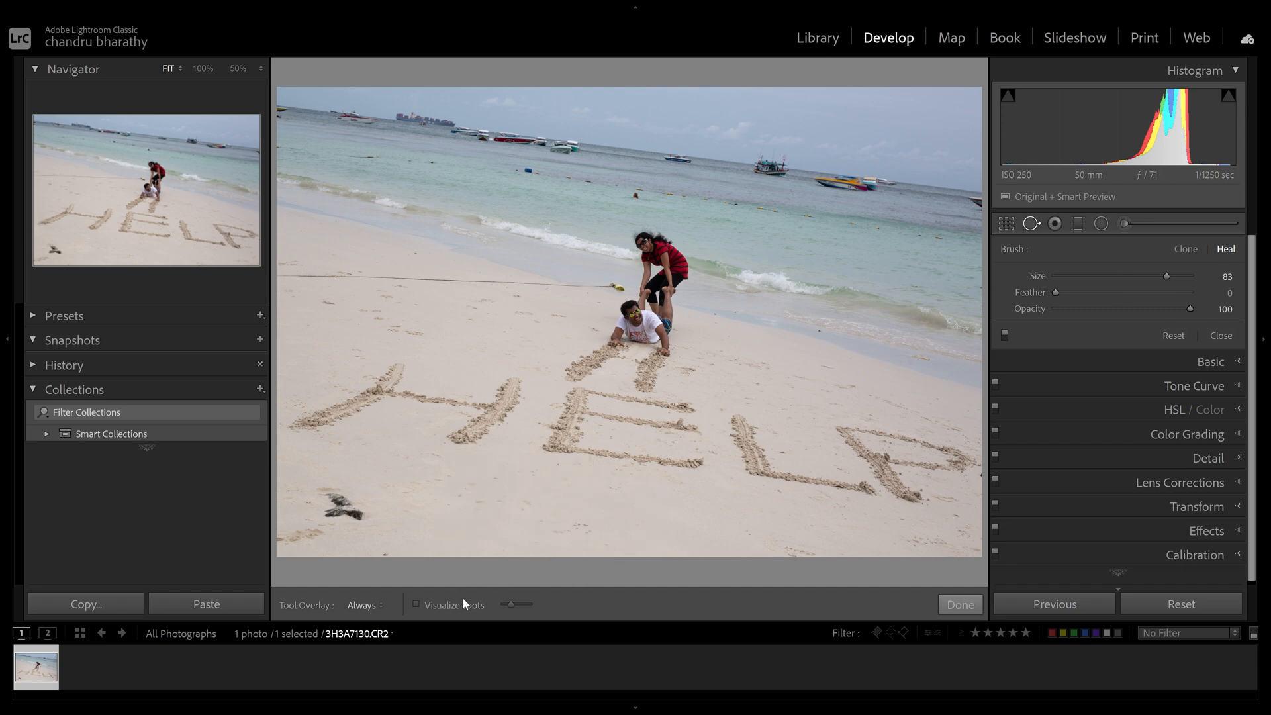
click(434, 604)
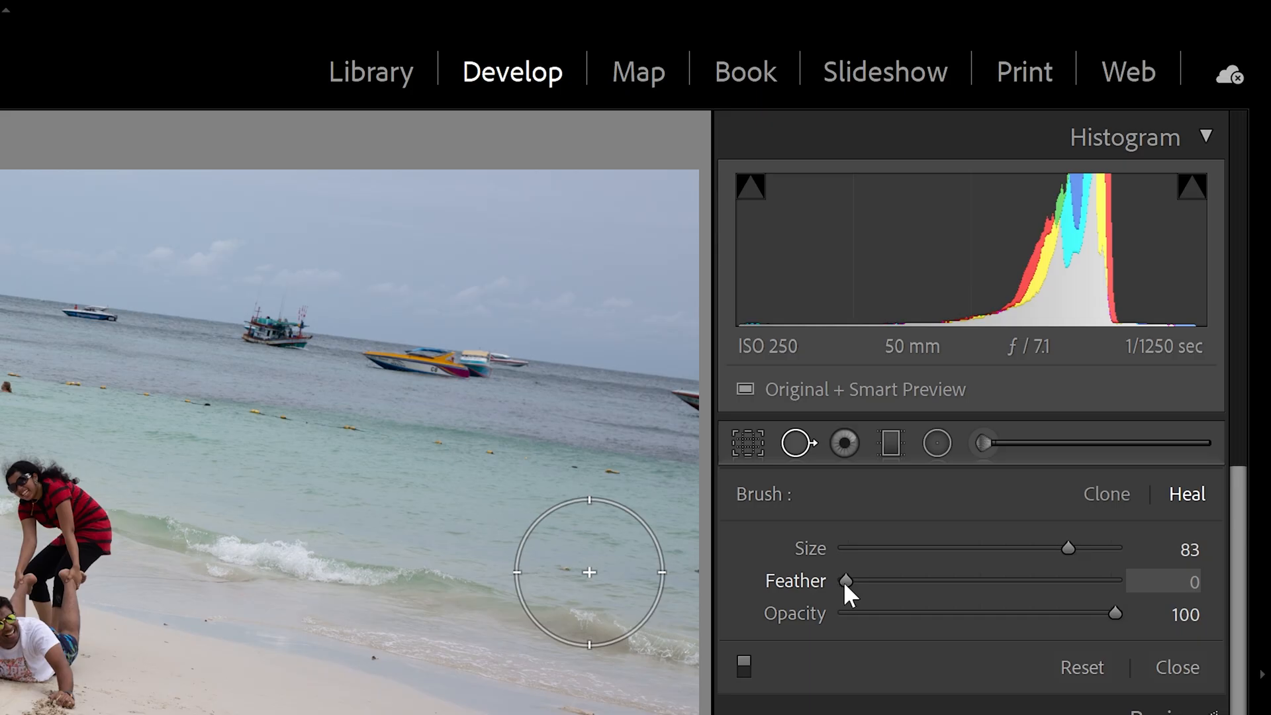
- Set the brush to Clone with size 75 and feather 1, and clone out the swimmer's head in the water
drag(1056, 293, 1084, 294)
mouse_move(903, 583)
mouse_down()
mouse_move(1016, 580)
mouse_move(827, 586)
mouse_move(1098, 601)
mouse_up()
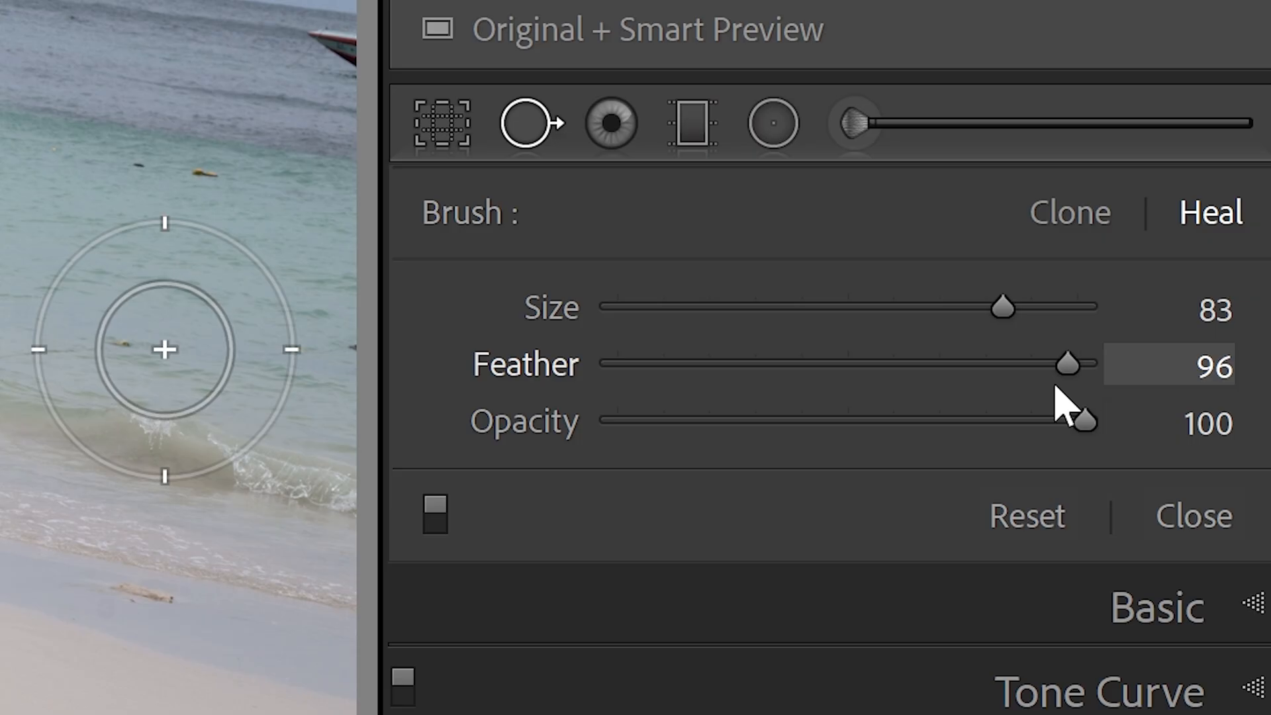
mouse_move(1056, 387)
mouse_down()
mouse_move(1075, 377)
mouse_move(868, 388)
mouse_move(1035, 360)
mouse_move(1118, 368)
mouse_move(582, 366)
mouse_move(1116, 368)
mouse_move(655, 371)
mouse_move(1089, 369)
mouse_up()
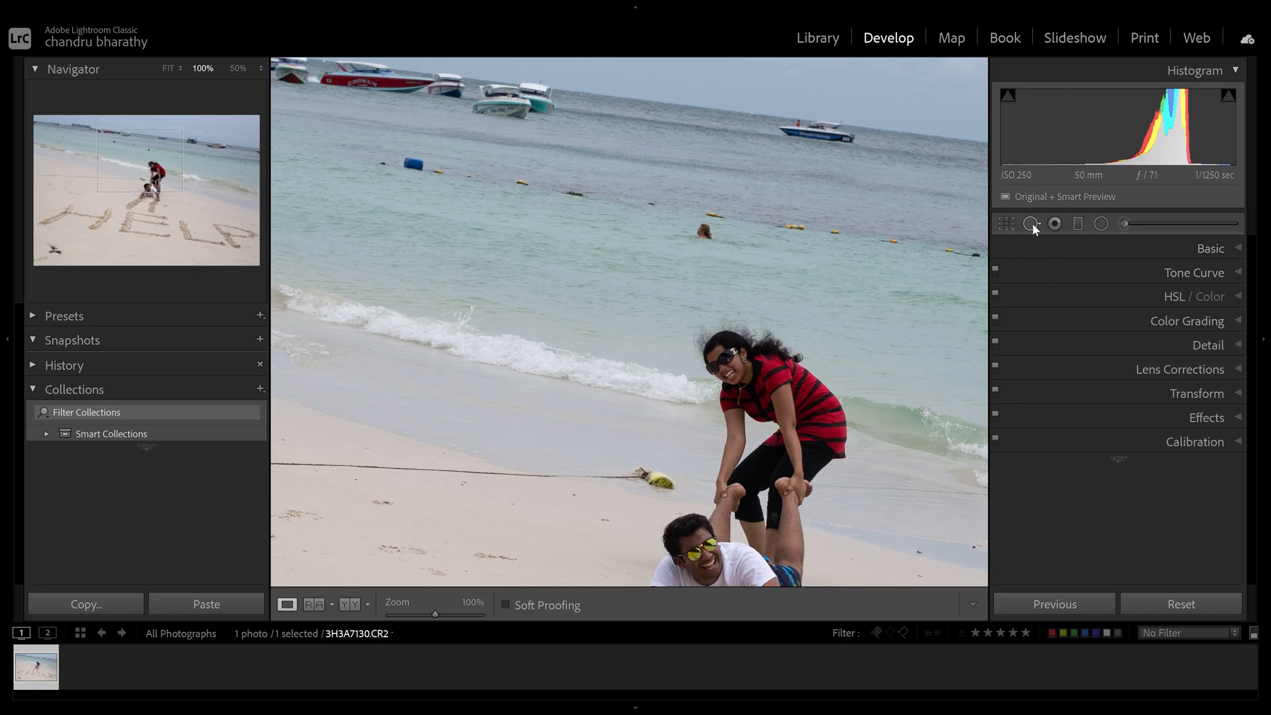
click(1031, 224)
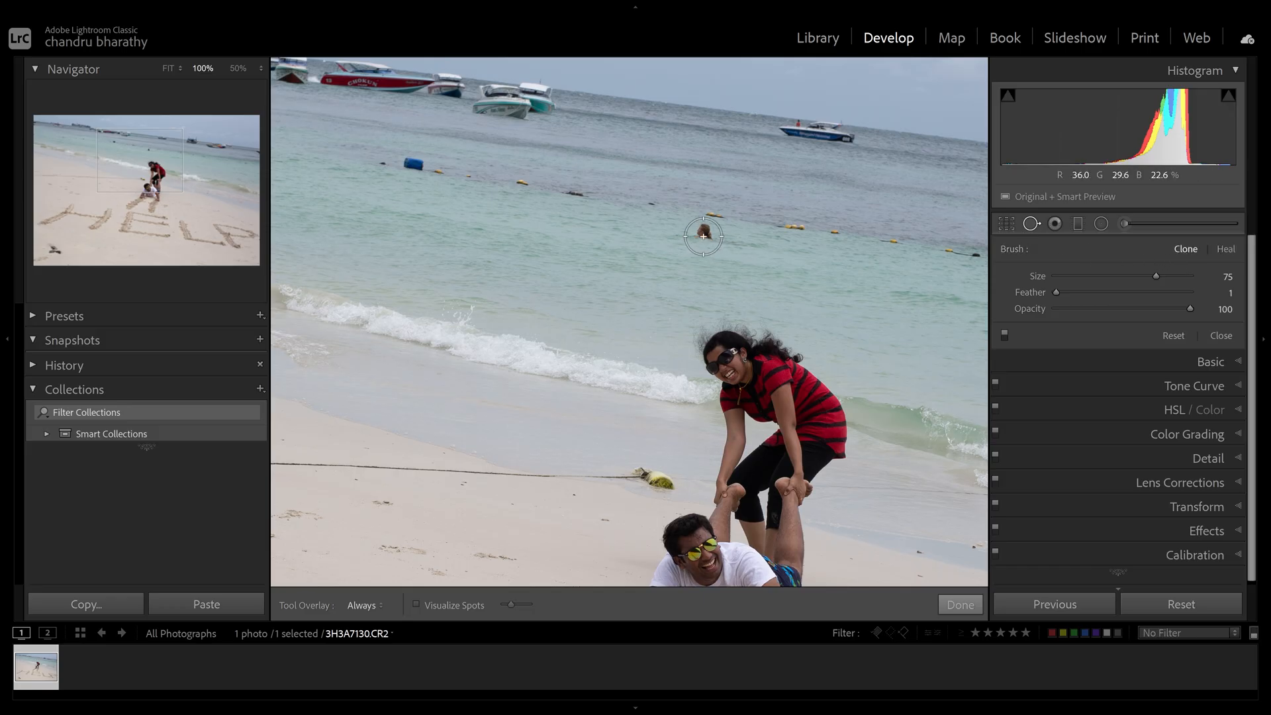
click(704, 235)
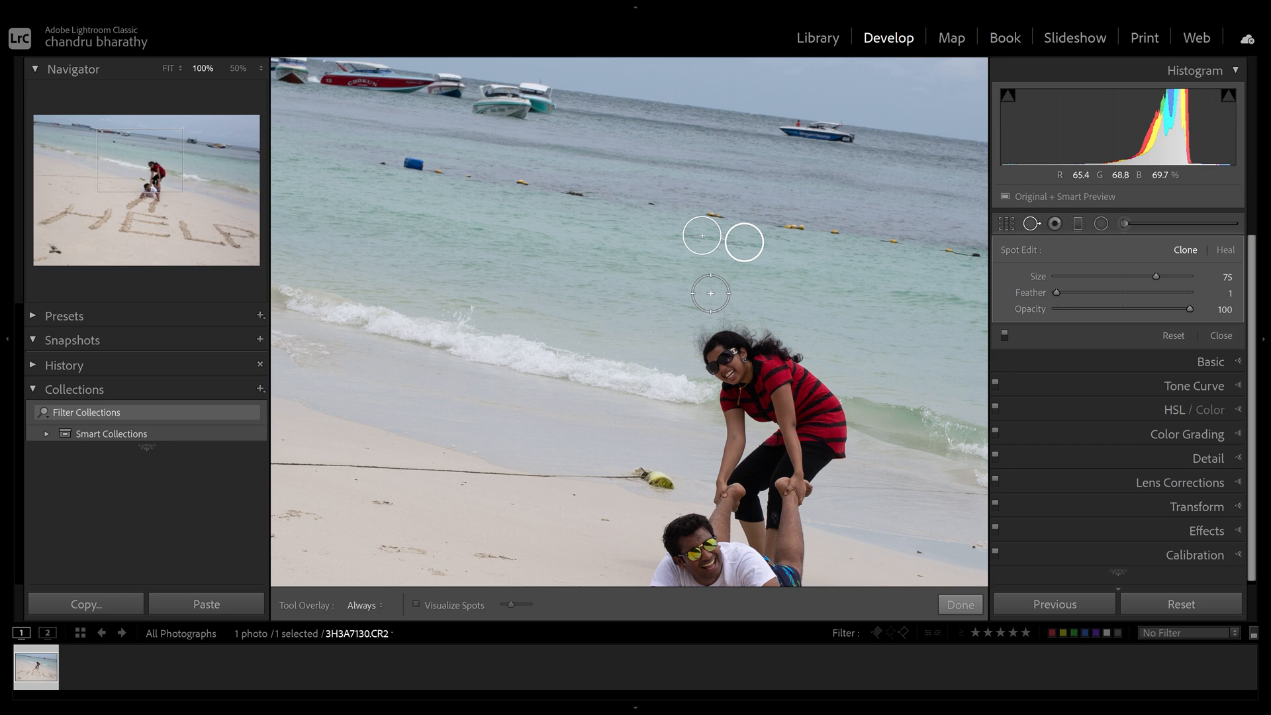
- Set the tool overlay to Auto and paint a spot over the small floating object in the sea
click(363, 605)
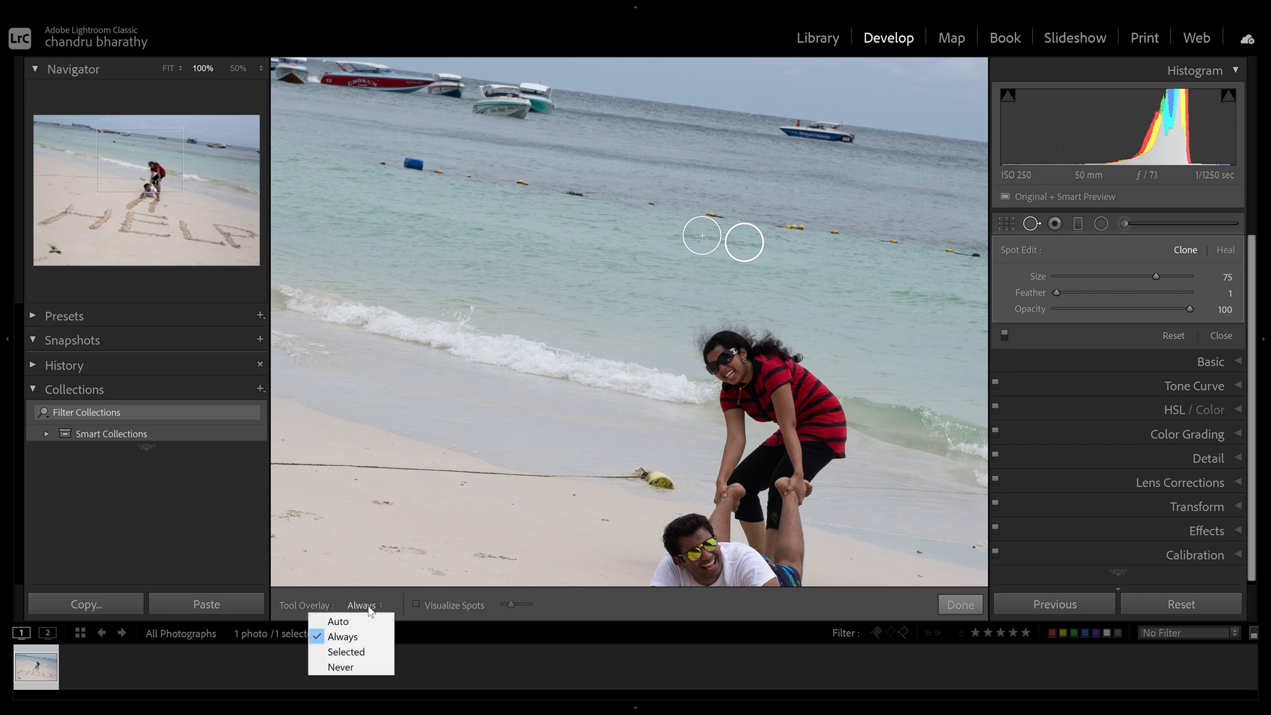
click(363, 621)
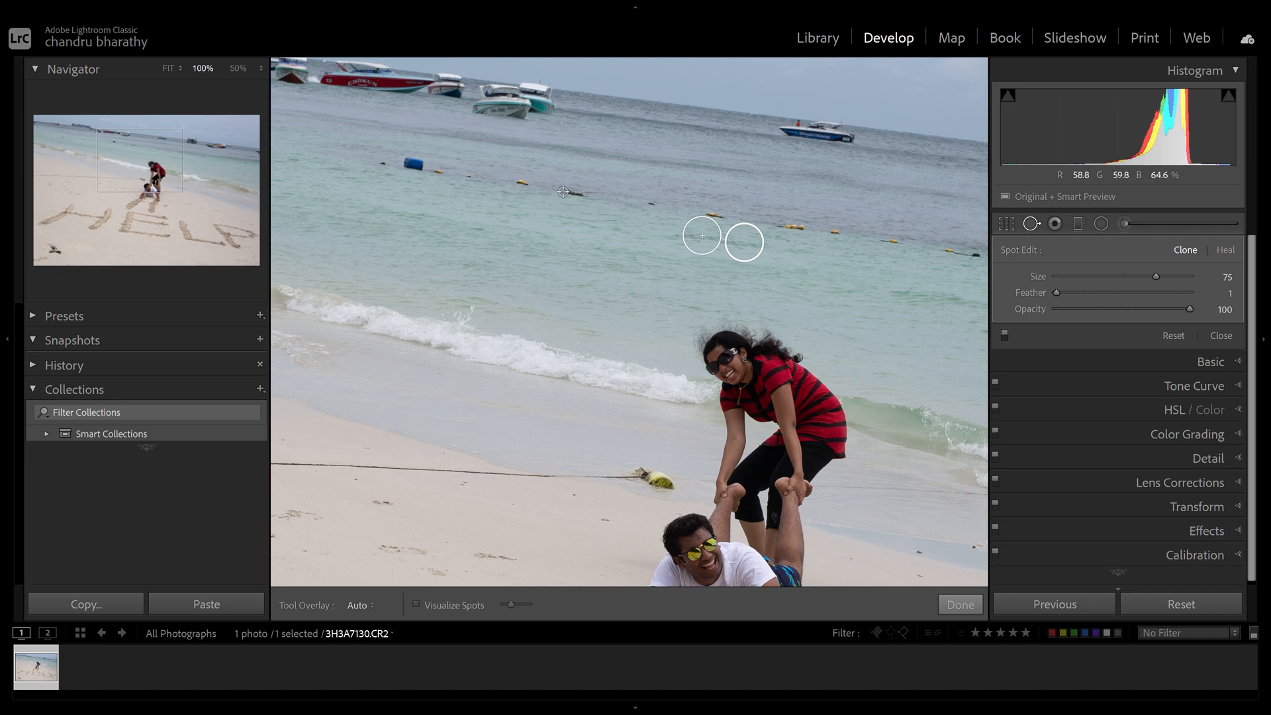
drag(564, 191, 581, 194)
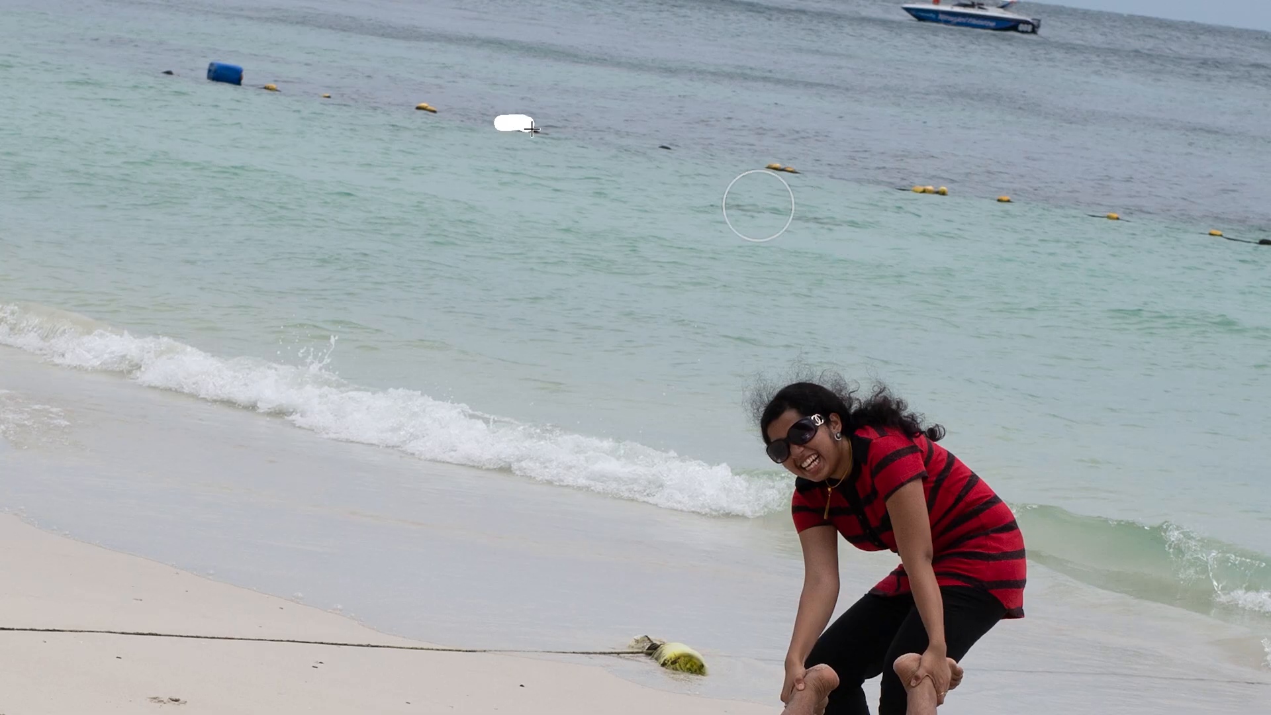